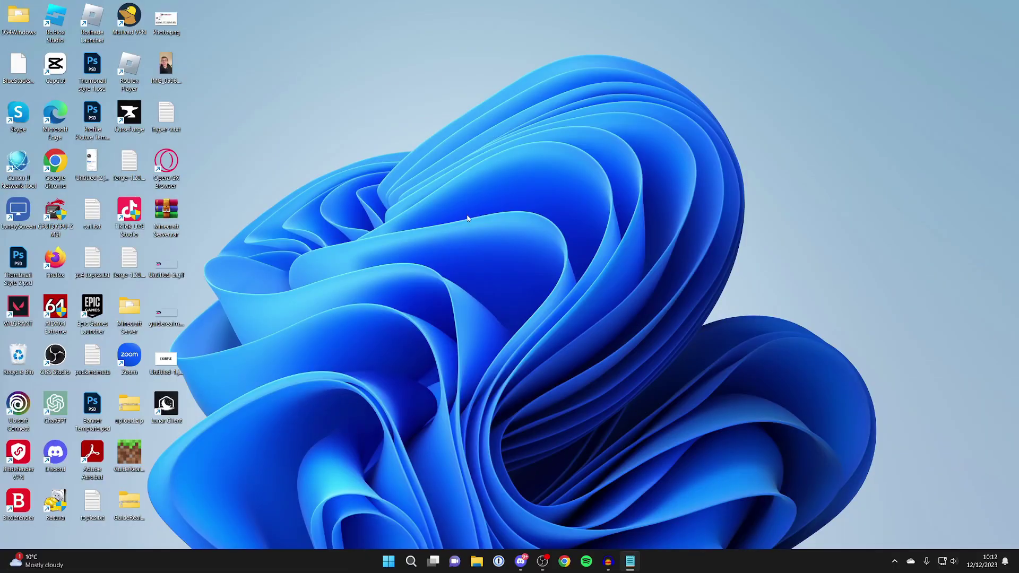
# Step: Open the Start menu from the taskbar
pyautogui.click(389, 561)
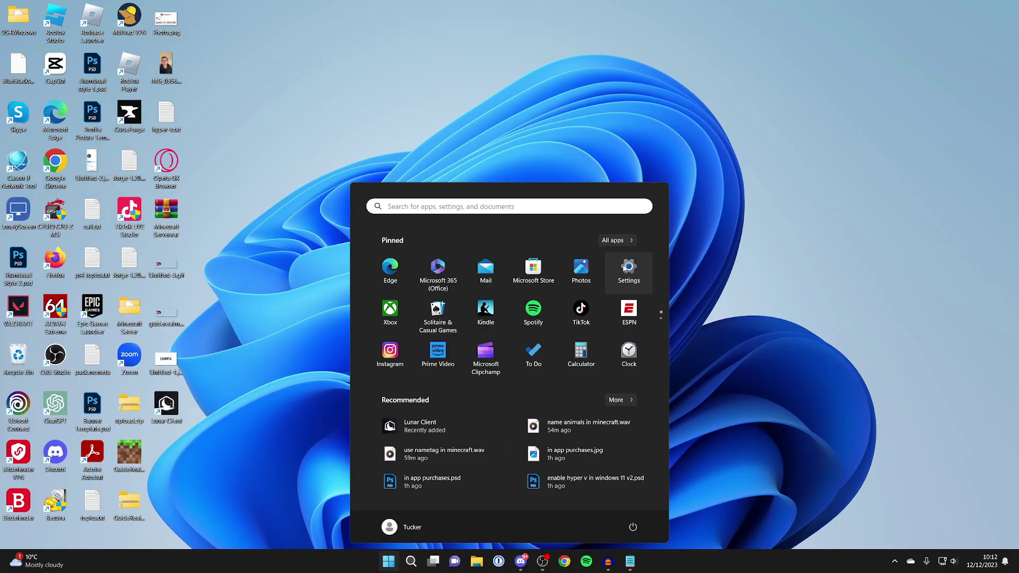
# Step: Open Settings and go to System > Sound
pyautogui.click(628, 270)
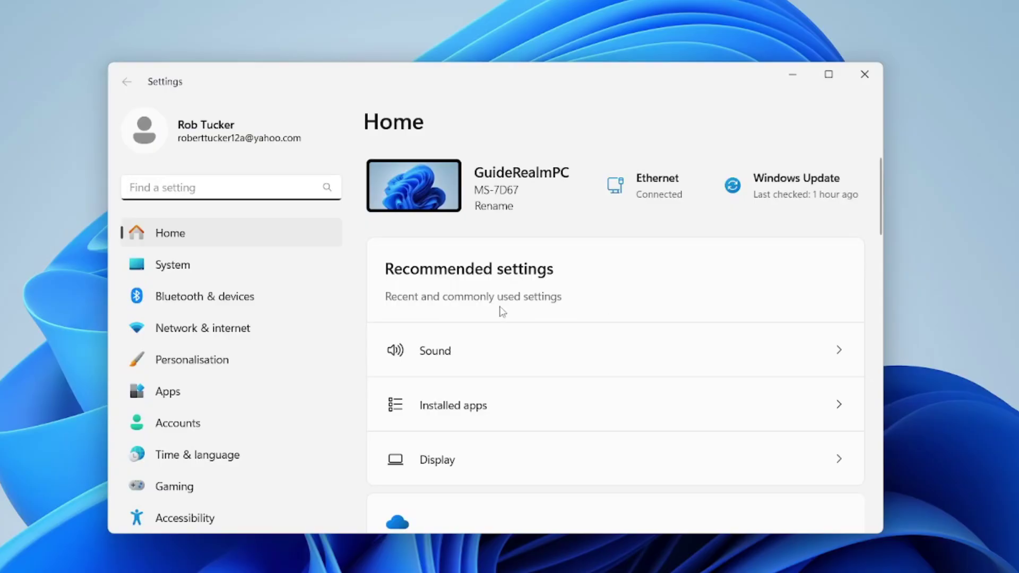
pyautogui.click(141, 266)
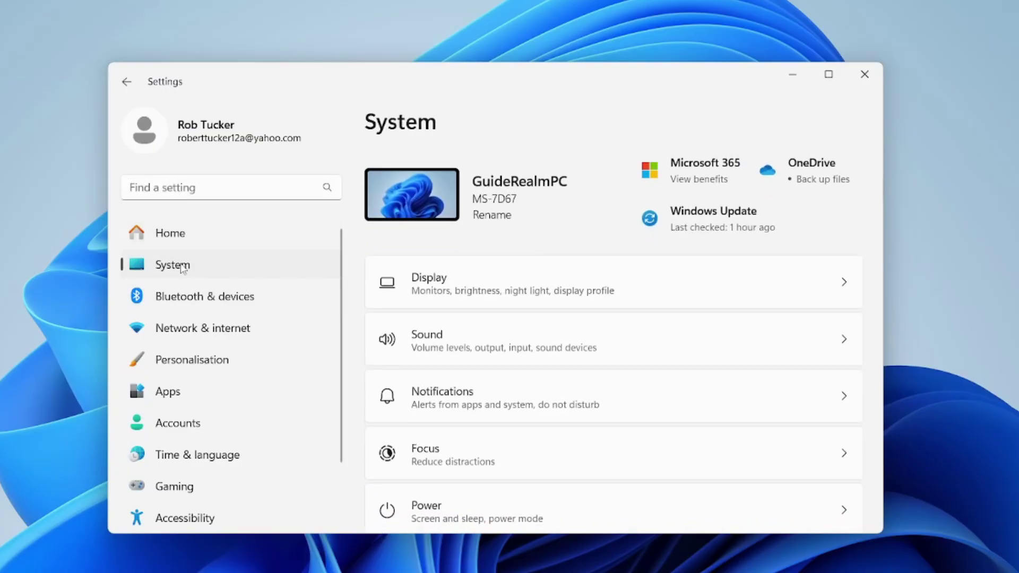
pyautogui.click(444, 335)
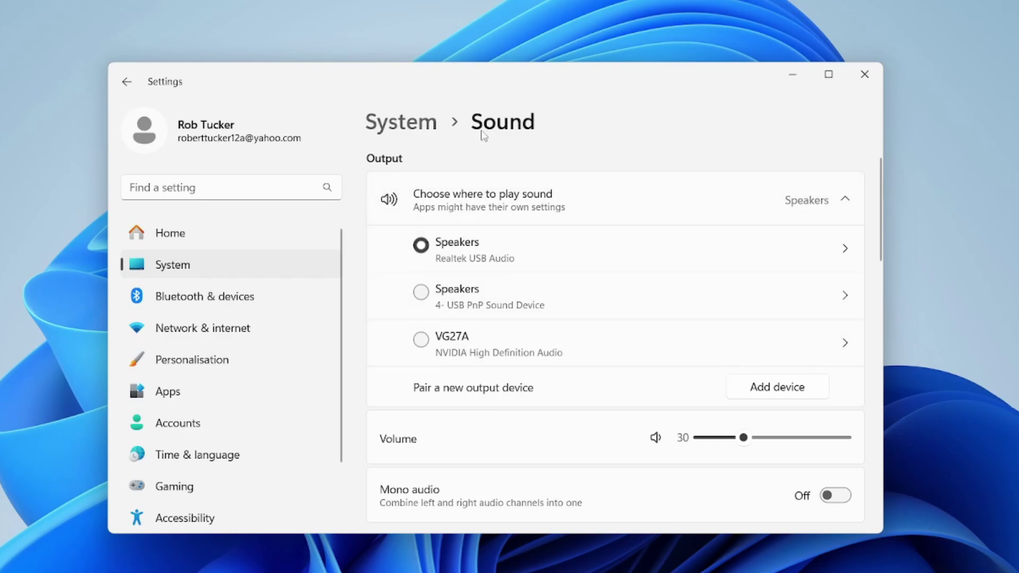
# Step: Switch output to USB PnP Speakers, then back to Realtek USB Audio Speakers
pyautogui.click(421, 292)
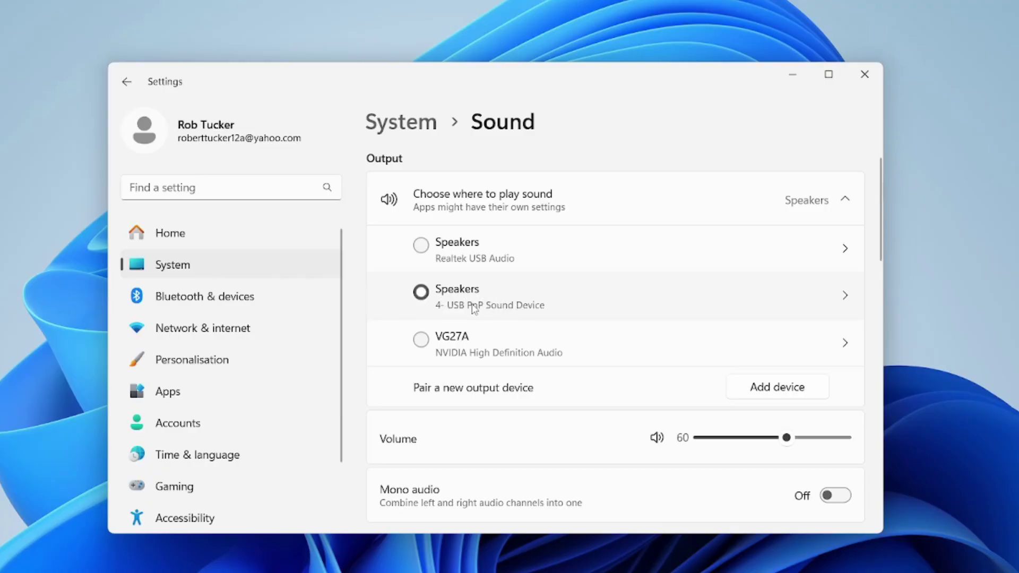
pyautogui.click(470, 254)
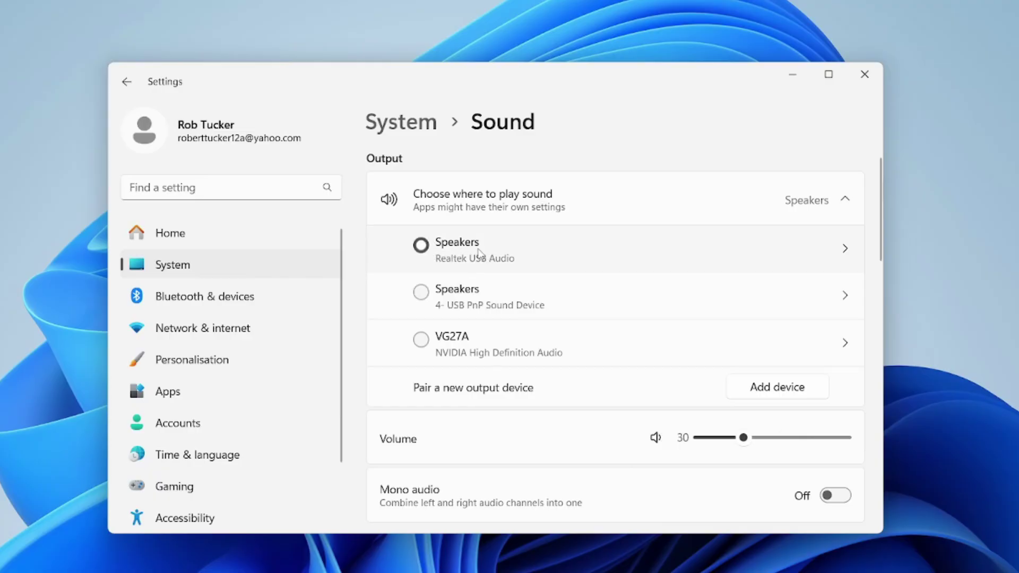
pyautogui.scroll(-2, 490, 279)
pyautogui.moveTo(740, 320)
pyautogui.mouseDown()
pyautogui.moveTo(734, 326)
pyautogui.moveTo(745, 322)
pyautogui.mouseUp()
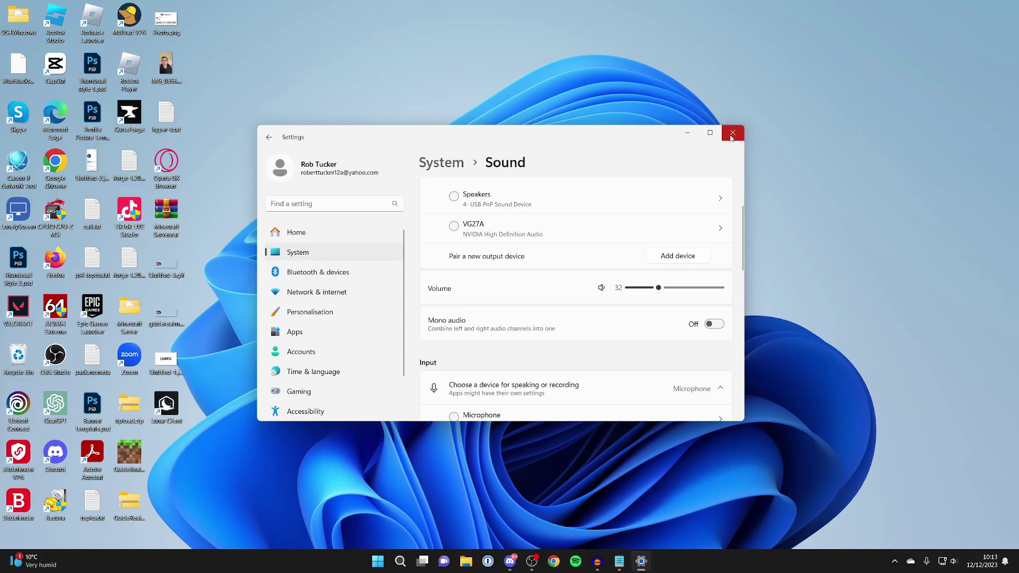
# Step: Close Settings and launch Device Manager from Windows Search
pyautogui.click(732, 135)
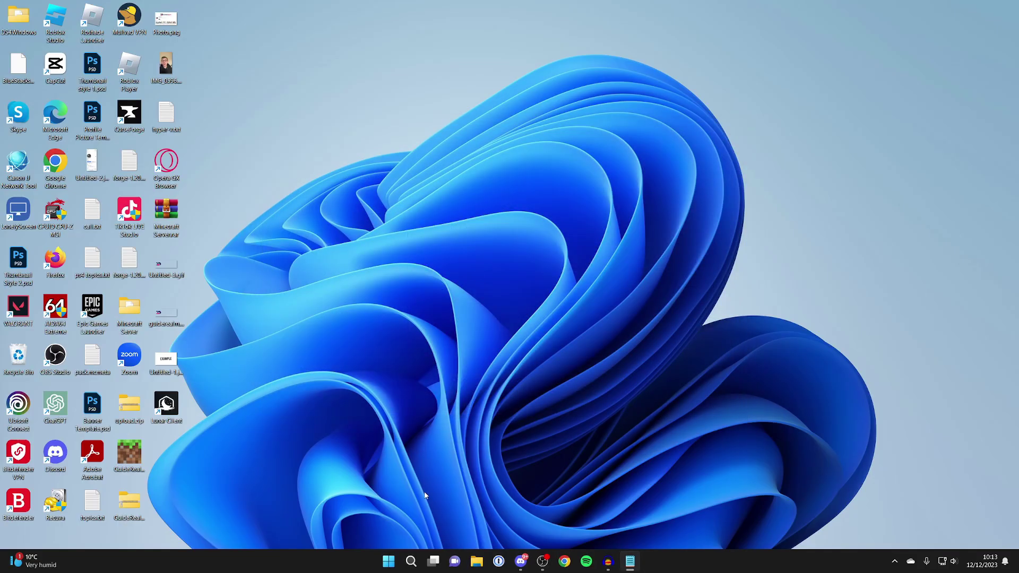
pyautogui.click(405, 566)
pyautogui.write('device')
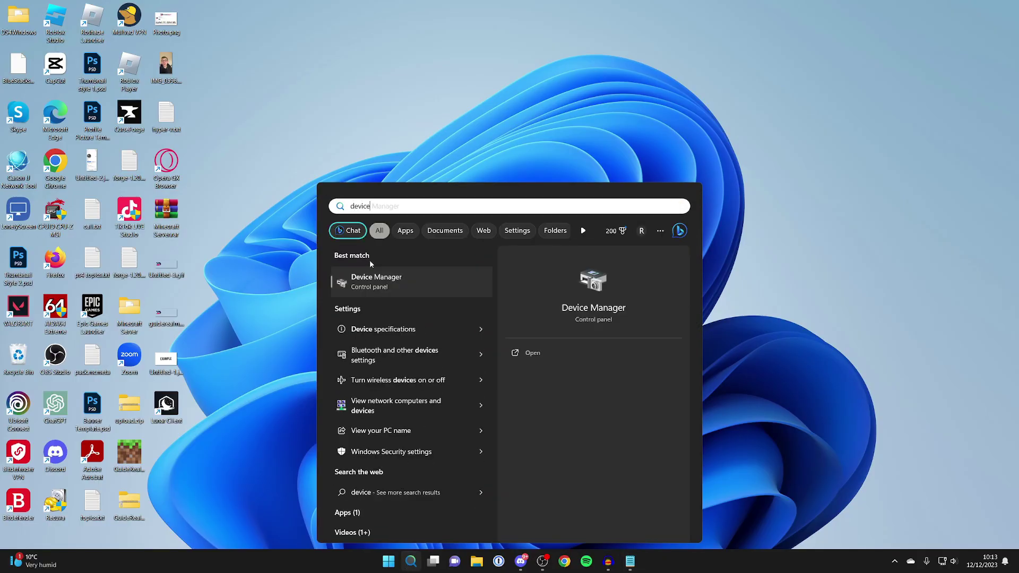
pyautogui.click(384, 277)
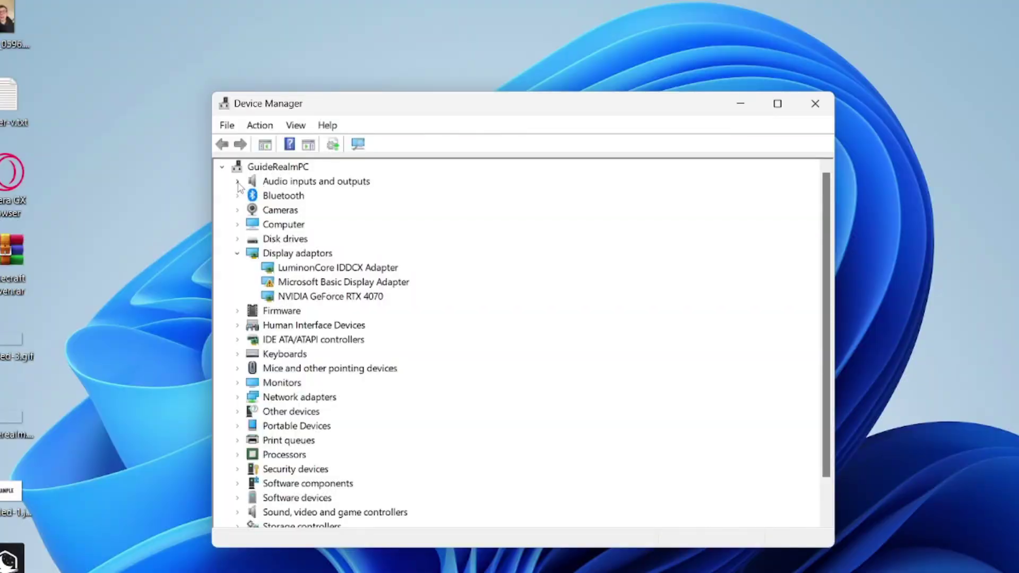
# Step: Search automatically for a newer Speakers (Realtek USB Audio) driver; the best one is already installed
pyautogui.click(238, 182)
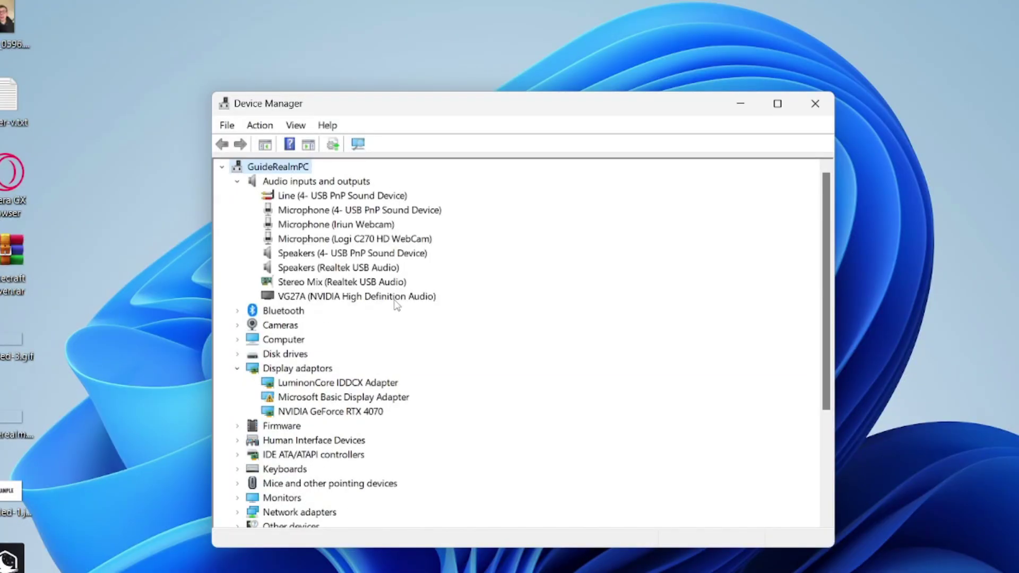
pyautogui.click(303, 271)
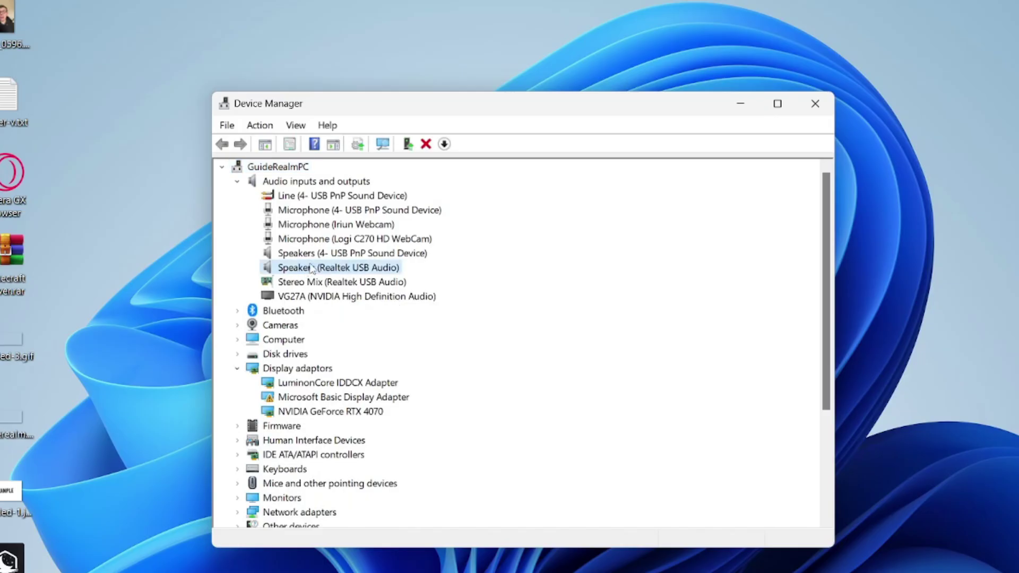
pyautogui.rightClick(312, 269)
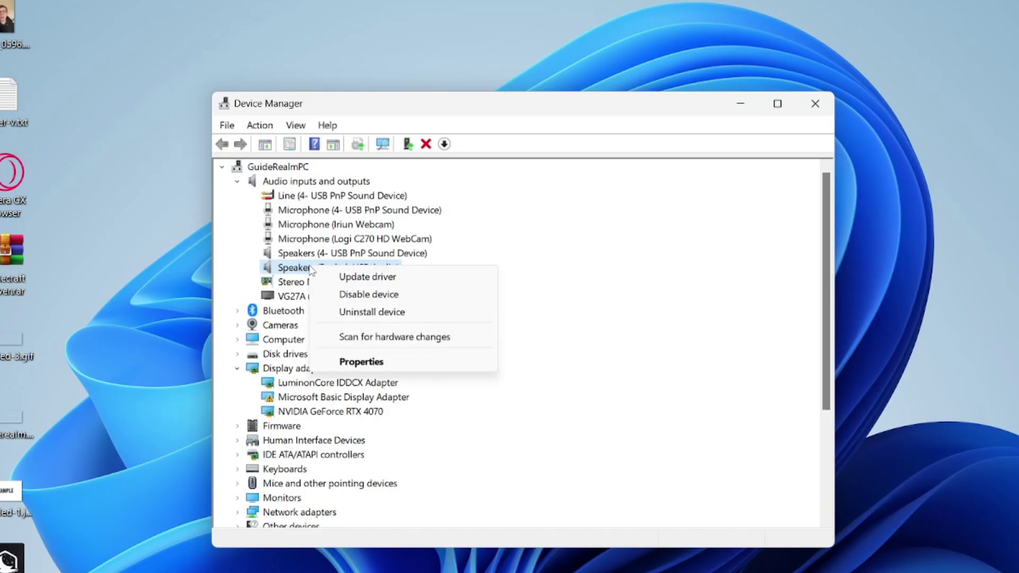
pyautogui.click(341, 278)
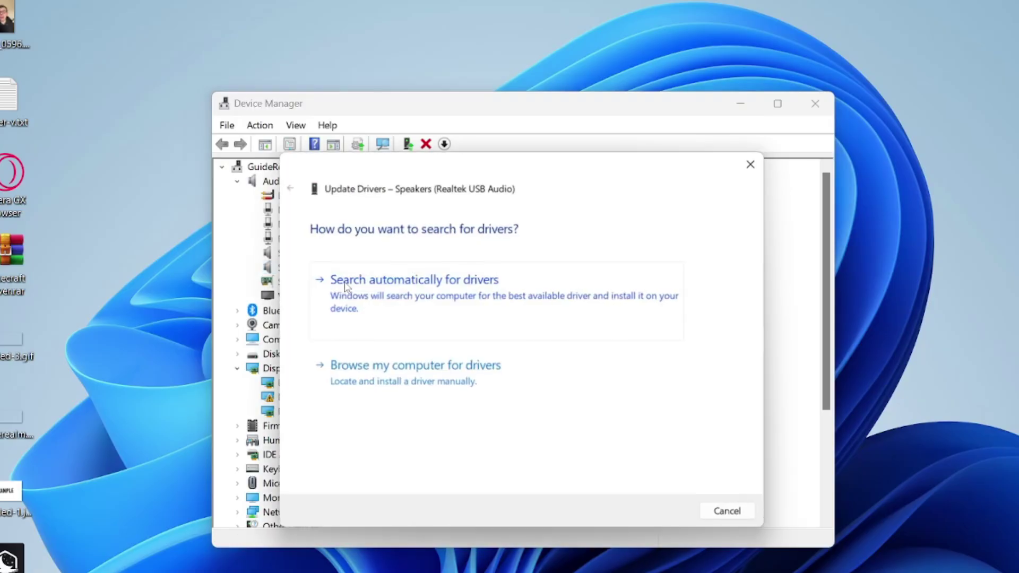
pyautogui.click(359, 291)
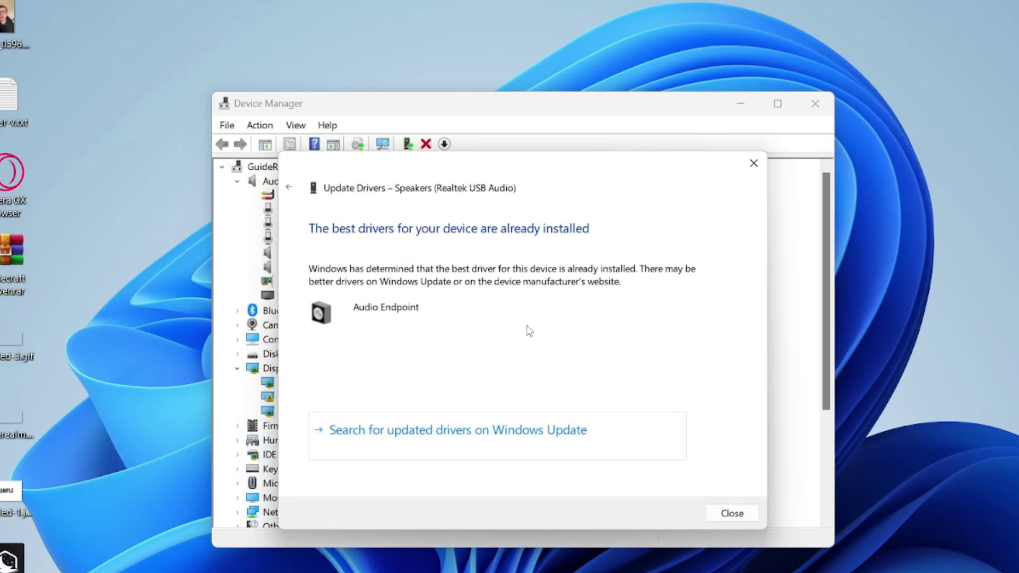
pyautogui.click(744, 514)
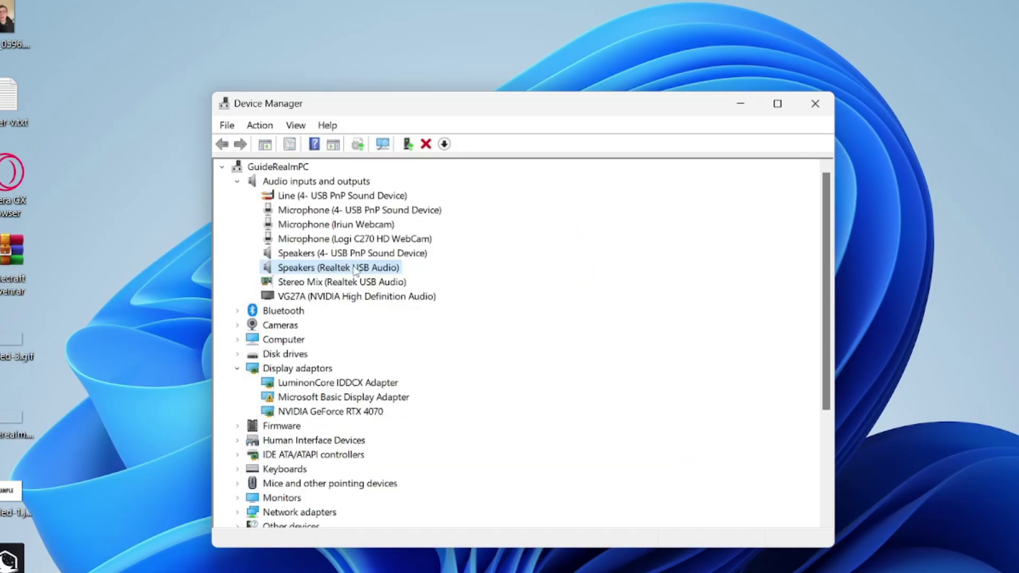
pyautogui.rightClick(335, 269)
pyautogui.click(397, 366)
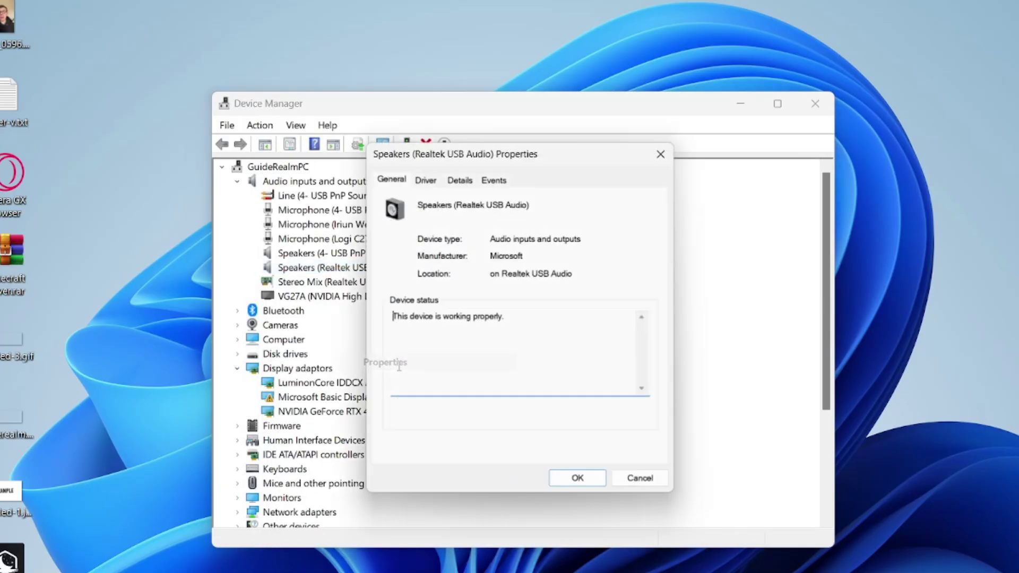
pyautogui.click(436, 183)
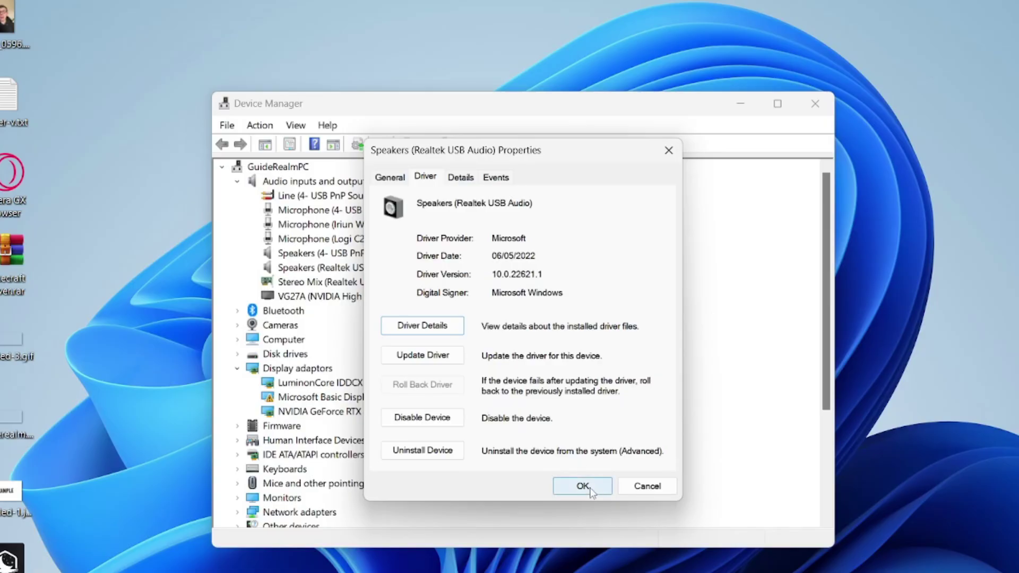
pyautogui.click(592, 490)
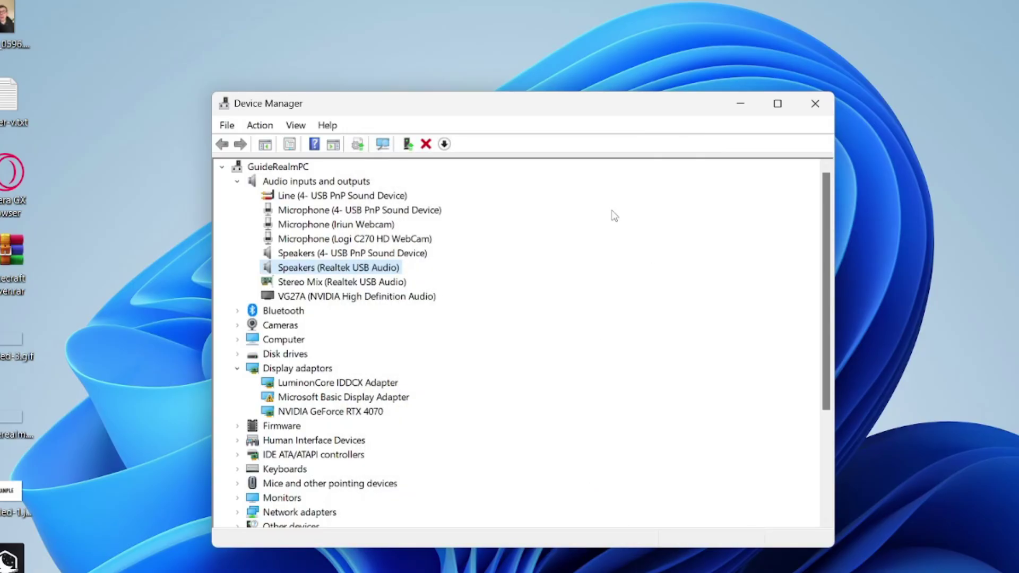
pyautogui.click(820, 107)
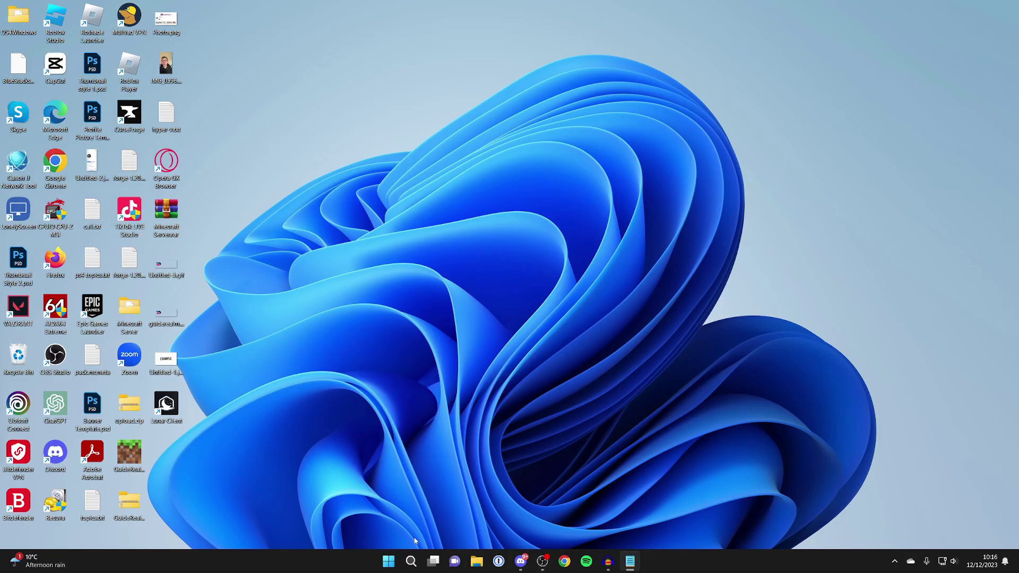
# Step: Launch the Get Help app from Windows Search
pyautogui.click(410, 563)
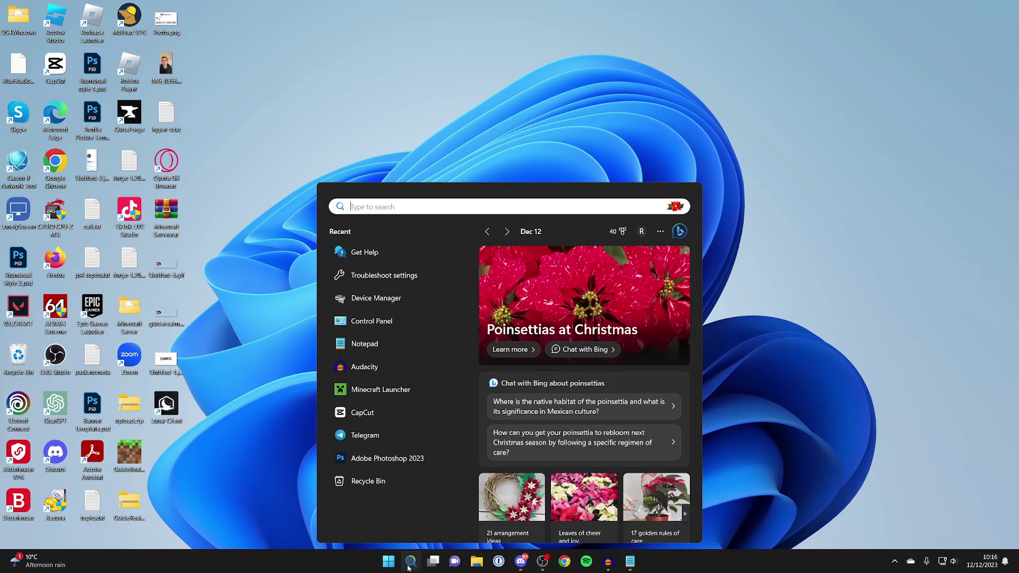
pyautogui.write('get he')
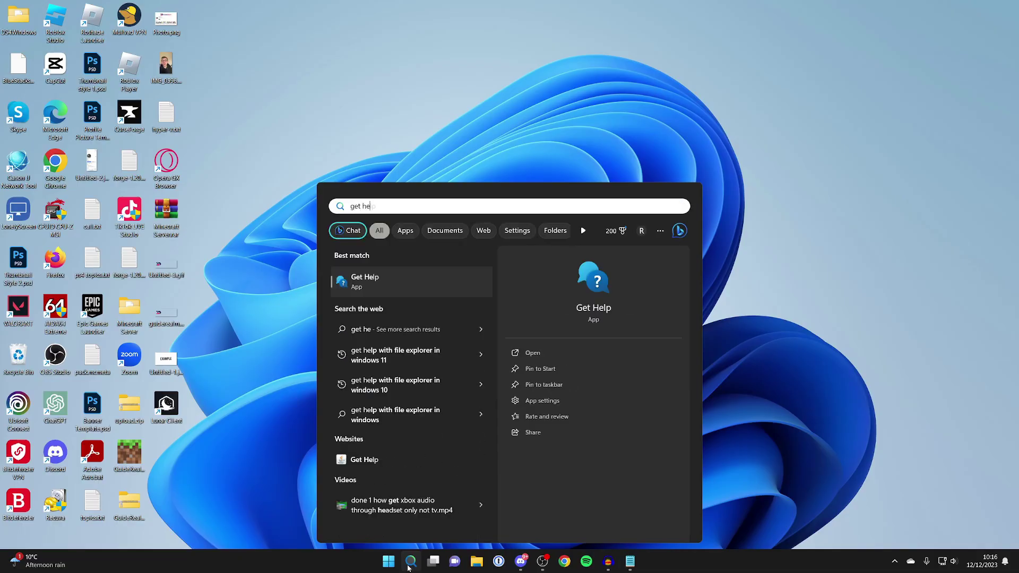
pyautogui.write('lp')
pyautogui.press('Return')
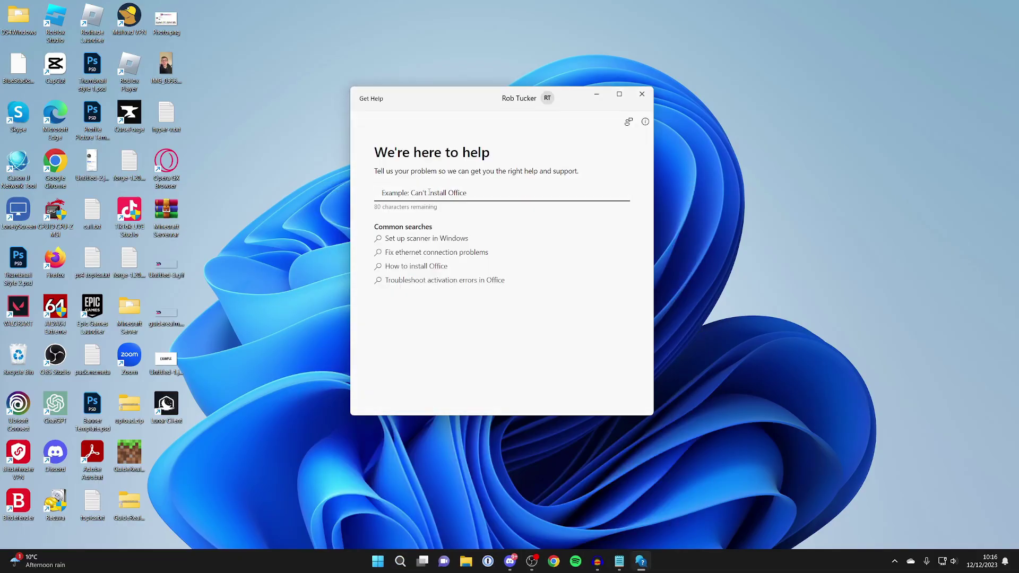
pyautogui.write('no sound')
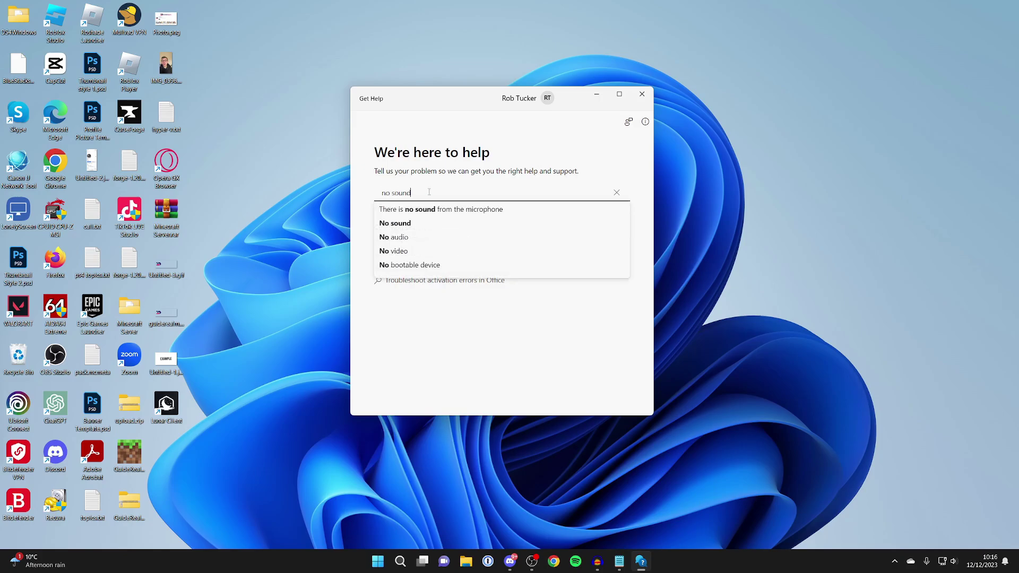
# Step: Choose the 'No sound' suggestion and consent to automated audio diagnostics
pyautogui.click(418, 225)
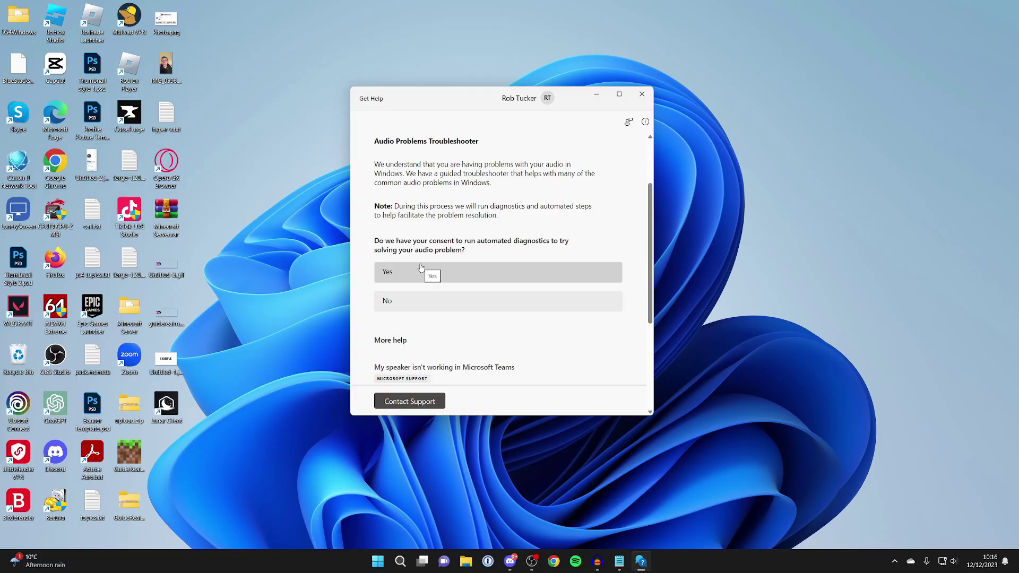
pyautogui.click(417, 268)
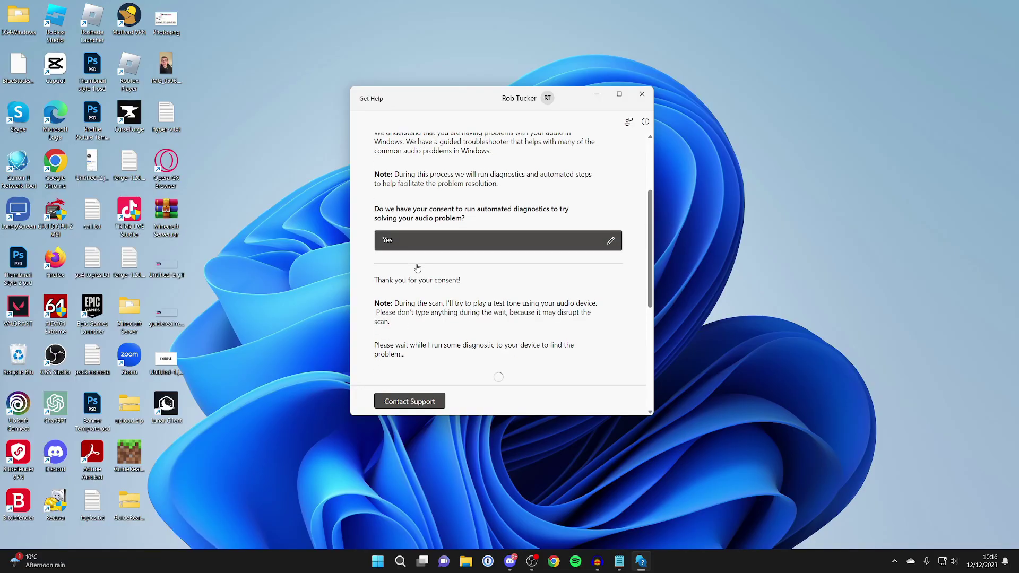